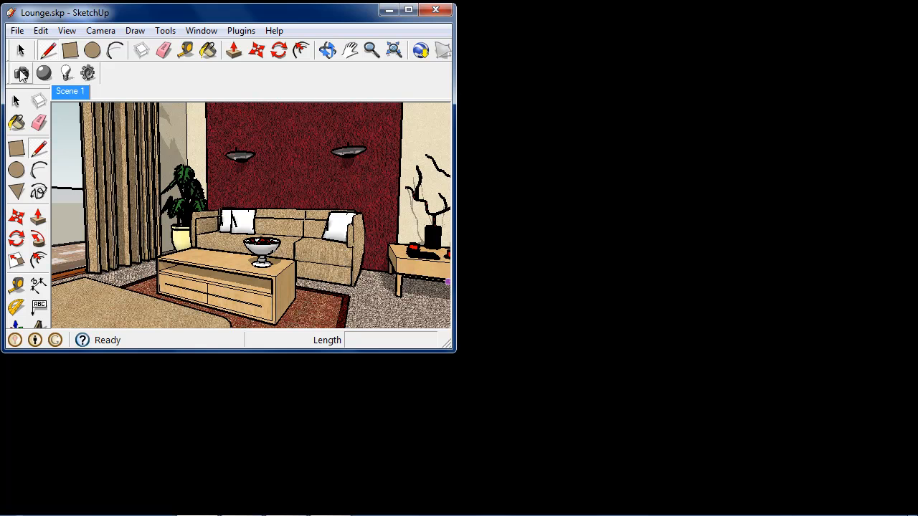
Start a progressive Shaderlight render of the lounge scene from the toolbar
click(21, 72)
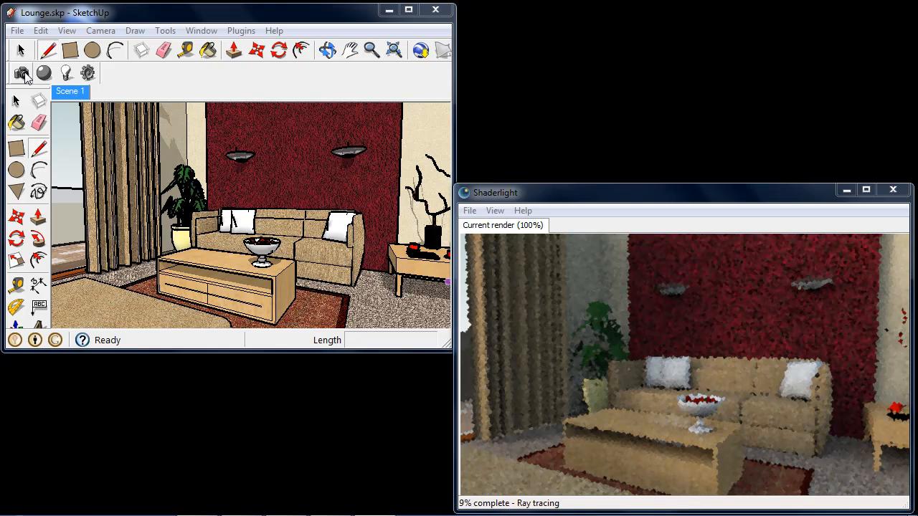
Bring up the Shaderlight Render Settings window from the toolbar
click(87, 72)
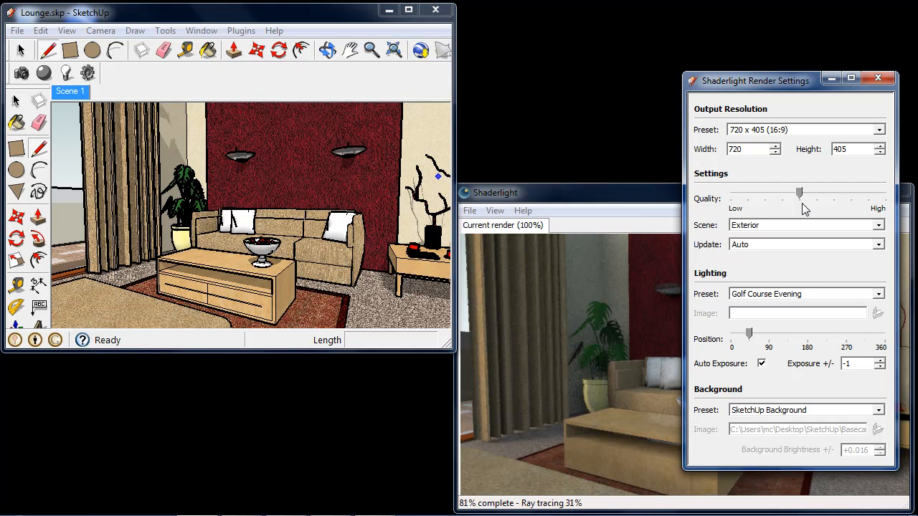
Drop Quality to Low and move Render Settings over the SketchUp window, clearing the render
click(730, 195)
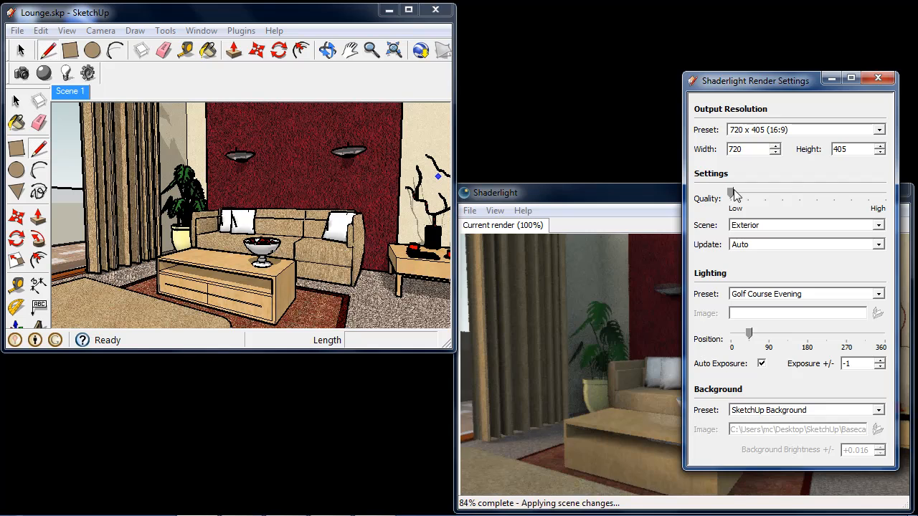
drag(768, 81, 240, 100)
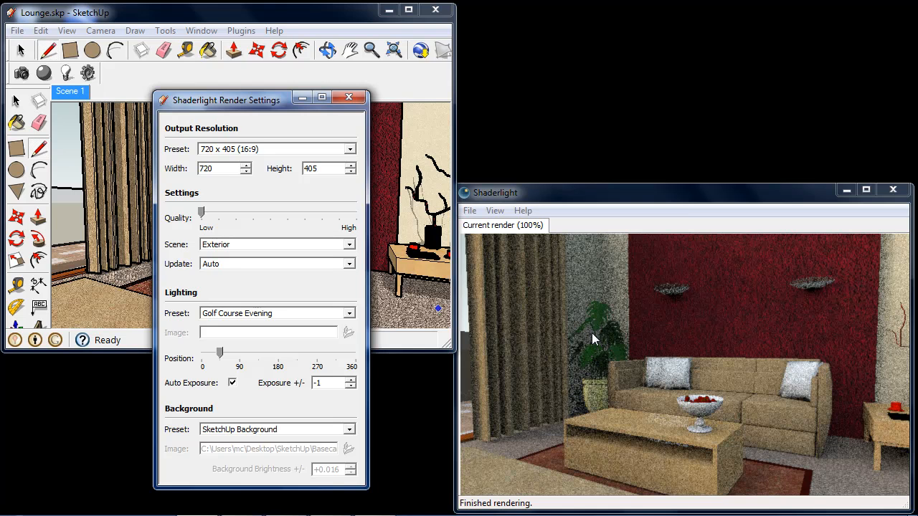
Raise the Quality slider to about three-quarters, re-rendering the lounge with smoother detail
click(306, 216)
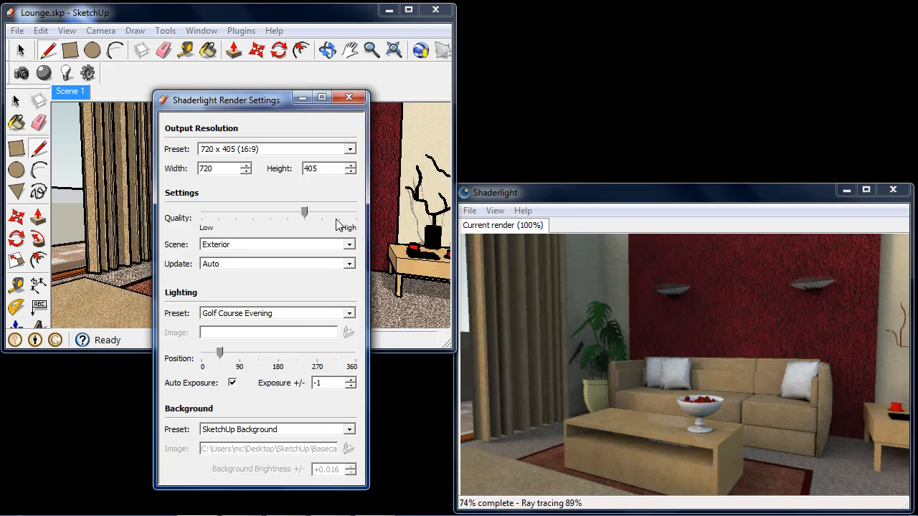
Set Quality to High, switching Update to Single (Tiled), and let the render finish
click(342, 215)
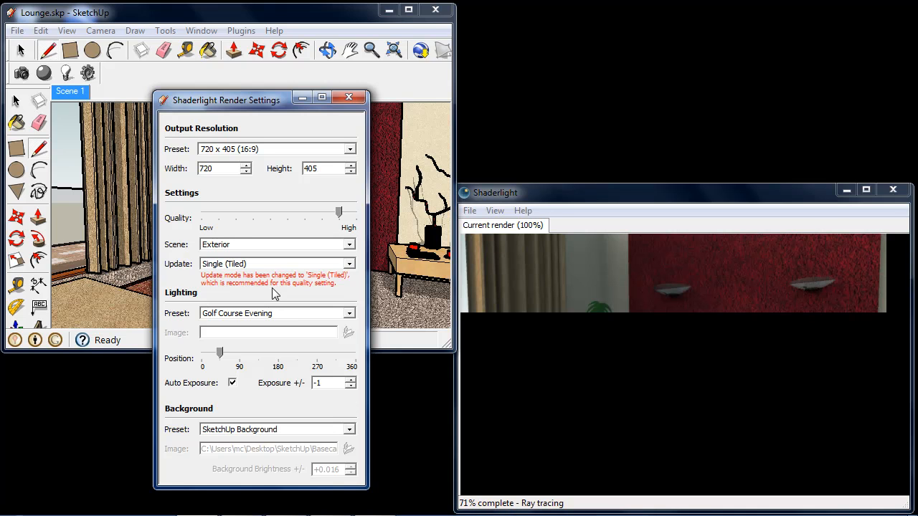
click(652, 195)
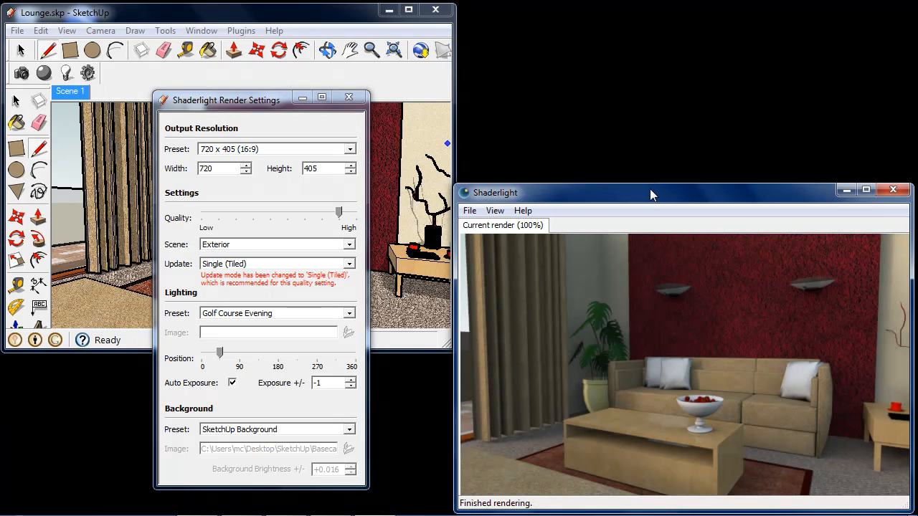